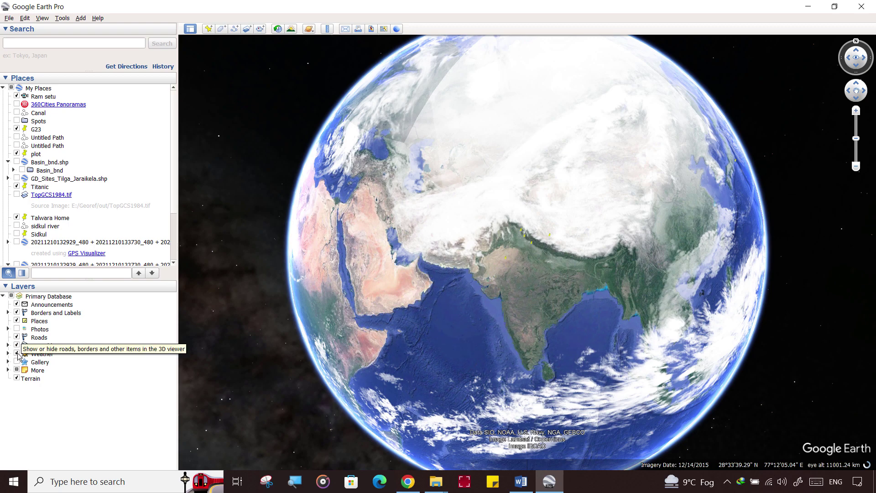
Switch off the Weather layer so the cloud cover clears from the globe
{"action": "left_click", "coordinate": [17, 354]}
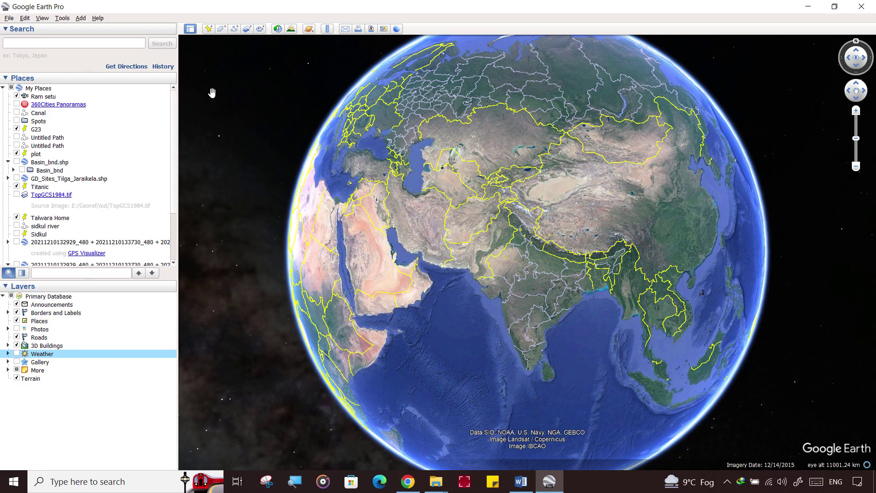
Zoom in from the whole globe and pan over Punjab toward Patiala
{"action": "scroll", "coordinate": [507, 271], "scroll_direction": "up", "scroll_amount": 5}
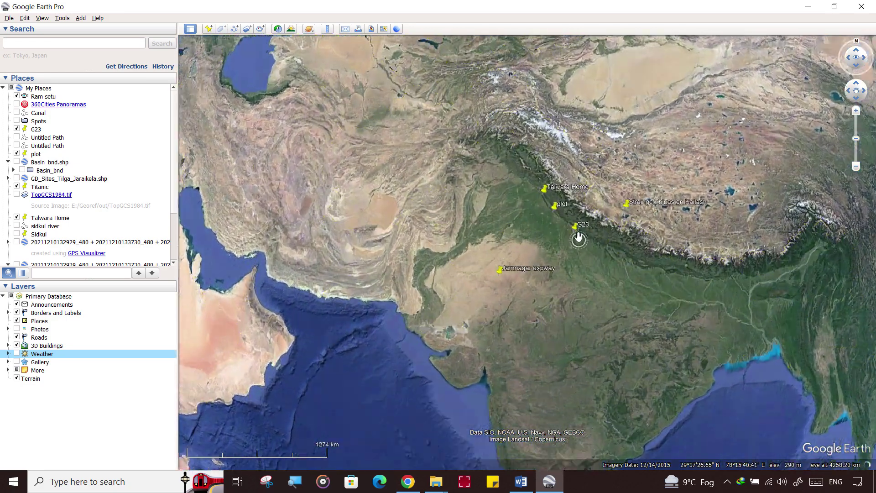
{"action": "scroll", "coordinate": [522, 204], "scroll_direction": "up", "scroll_amount": 5}
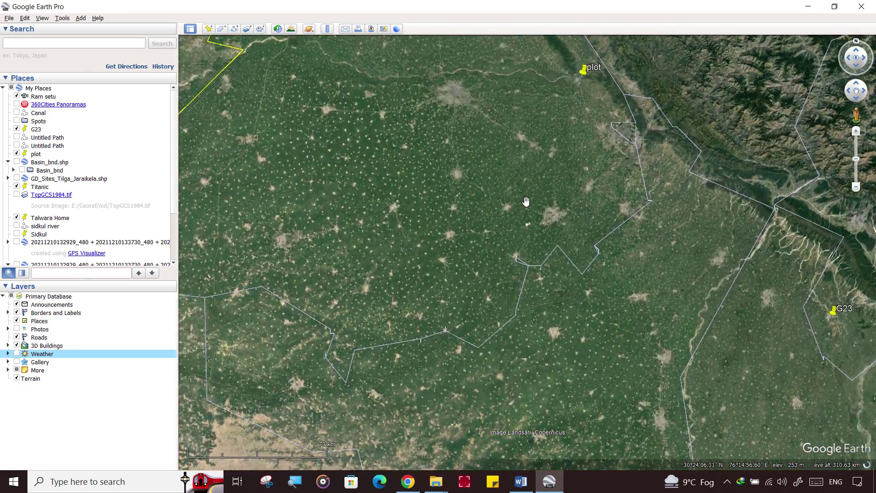
{"action": "left_click_drag", "start_coordinate": [469, 127], "coordinate": [512, 241]}
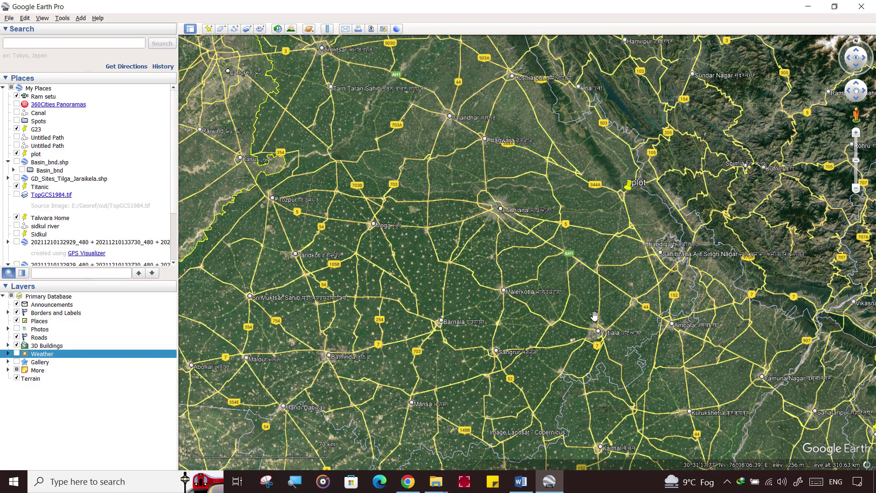
{"action": "left_click_drag", "start_coordinate": [576, 287], "coordinate": [543, 229]}
{"action": "scroll", "coordinate": [542, 221], "scroll_direction": "up", "scroll_amount": 2}
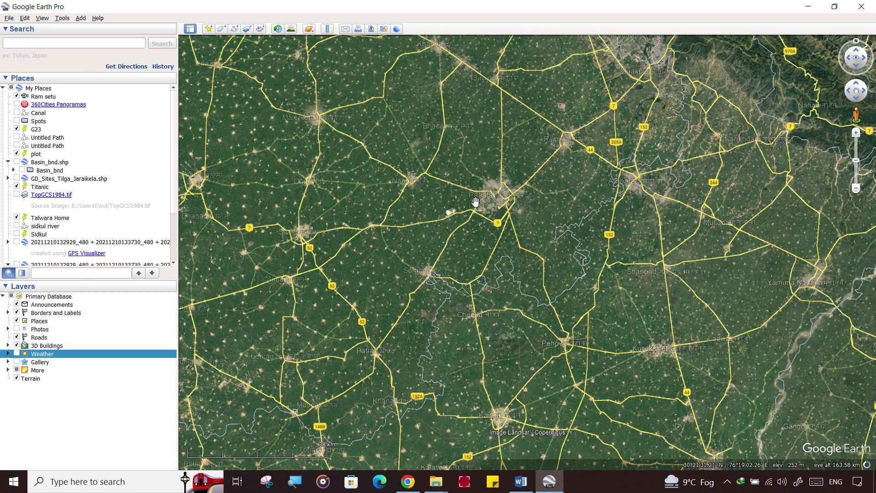
{"action": "scroll", "coordinate": [505, 211], "scroll_direction": "up", "scroll_amount": 4}
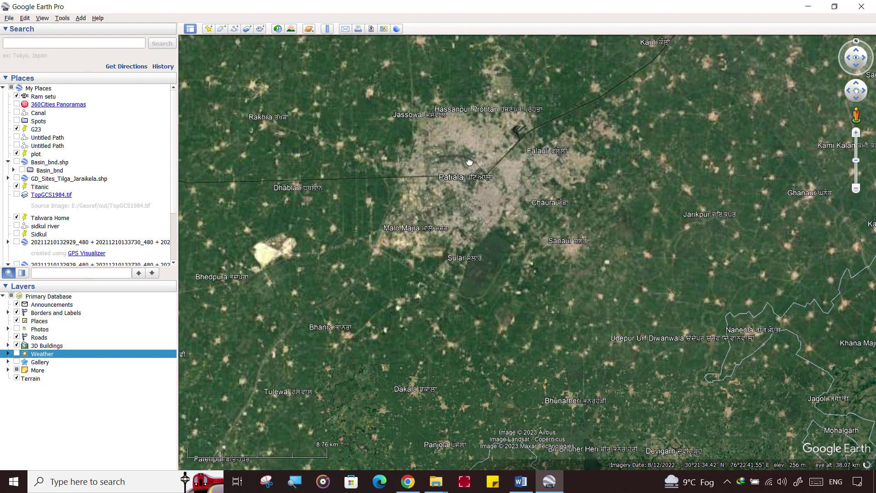
Pan west of Patiala and zoom down to the farmland around Langroi and Kheri Musalmani
{"action": "left_click_drag", "start_coordinate": [469, 156], "coordinate": [543, 216]}
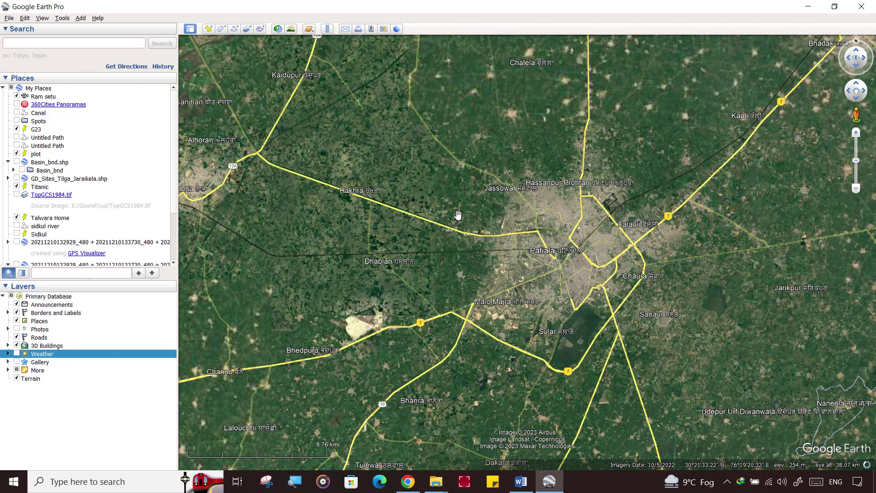
{"action": "left_click_drag", "start_coordinate": [448, 308], "coordinate": [499, 238]}
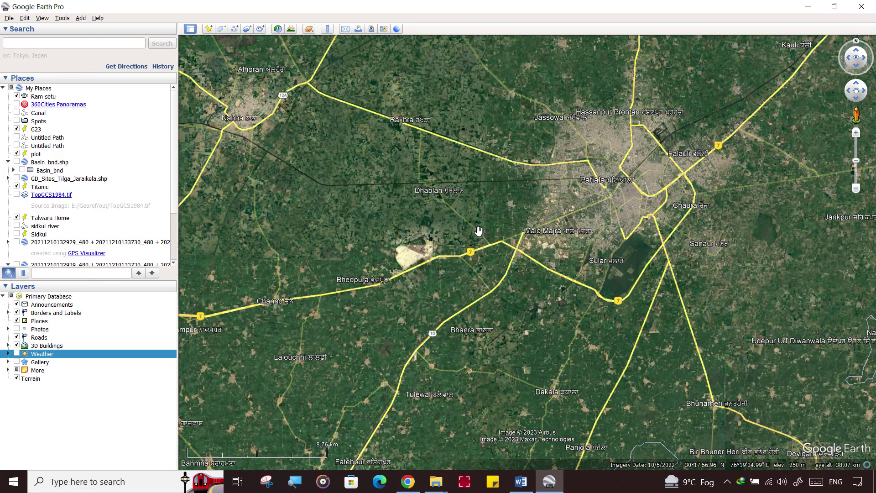
{"action": "scroll", "coordinate": [463, 209], "scroll_direction": "up", "scroll_amount": 3}
{"action": "left_click_drag", "start_coordinate": [352, 201], "coordinate": [526, 293]}
{"action": "scroll", "coordinate": [525, 294], "scroll_direction": "up", "scroll_amount": 2}
{"action": "scroll", "coordinate": [518, 297], "scroll_direction": "up", "scroll_amount": 2}
{"action": "scroll", "coordinate": [510, 303], "scroll_direction": "up", "scroll_amount": 2}
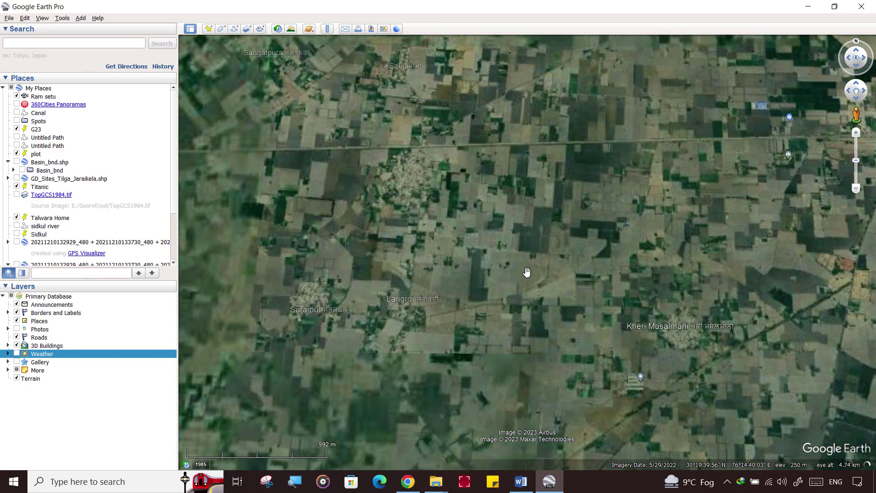
Pan west and south, then zoom in until the Brar farm field plots south of Langroi fill the view
{"action": "scroll", "coordinate": [526, 273], "scroll_direction": "up", "scroll_amount": 2}
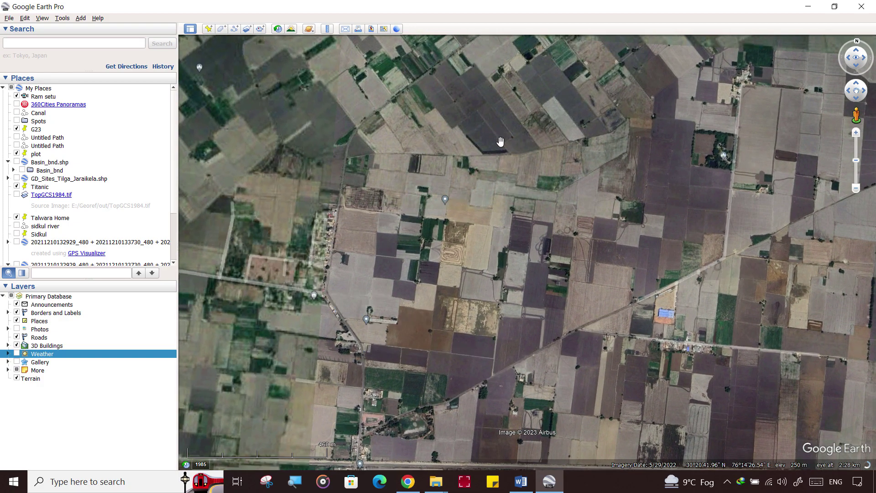
{"action": "key", "text": "Left"}
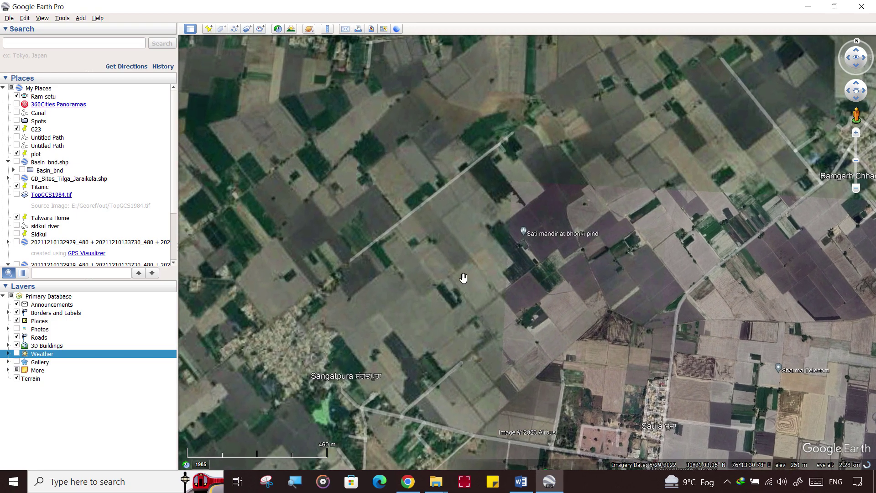
{"action": "scroll", "coordinate": [476, 300], "scroll_direction": "down", "scroll_amount": 3}
{"action": "key", "text": "Left"}
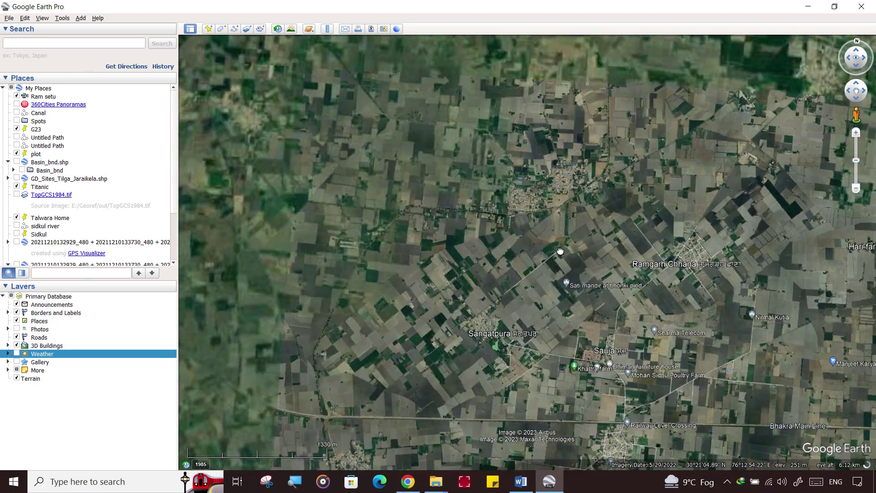
{"action": "key", "text": "Down"}
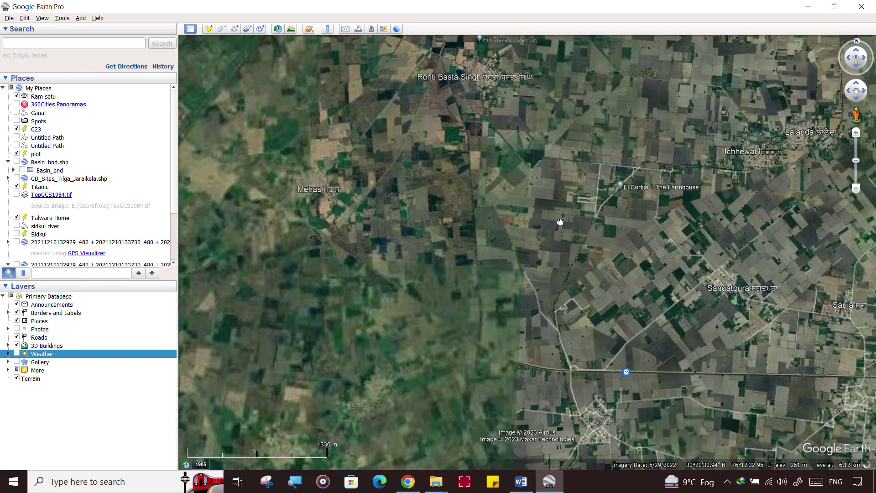
{"action": "key", "text": "Down"}
{"action": "key", "text": "Right"}
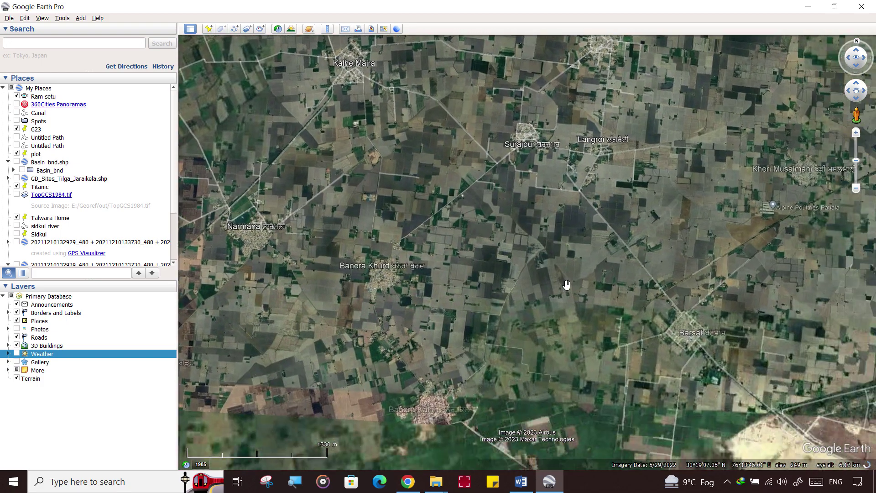
{"action": "scroll", "coordinate": [548, 289], "scroll_direction": "up", "scroll_amount": 5}
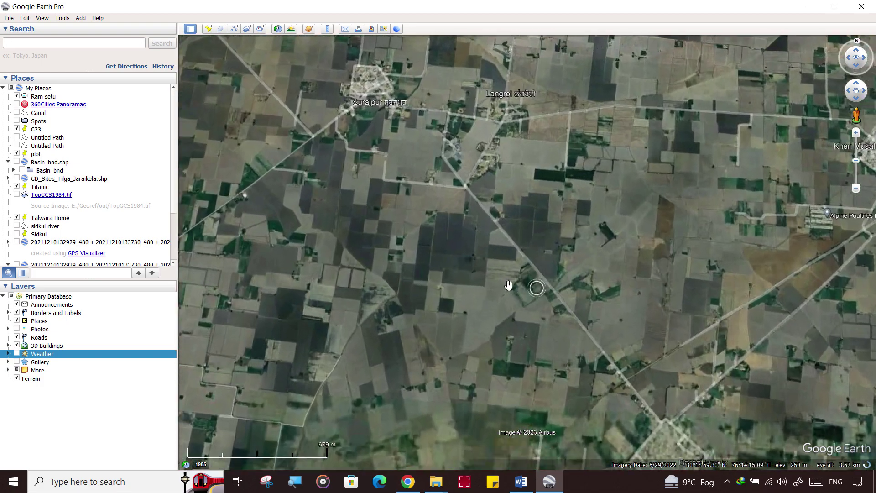
{"action": "scroll", "coordinate": [520, 236], "scroll_direction": "up", "scroll_amount": 2}
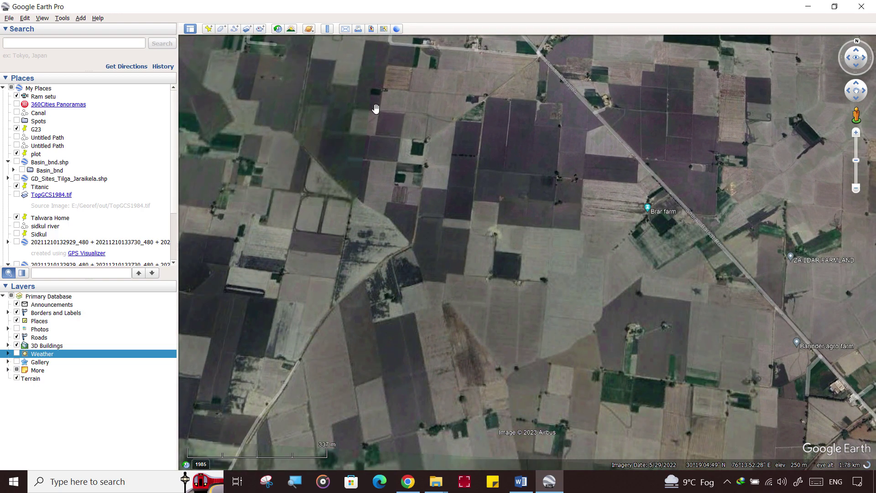
Turn on historical imagery and pan across the surrounding green field patches
{"action": "left_click", "coordinate": [277, 29]}
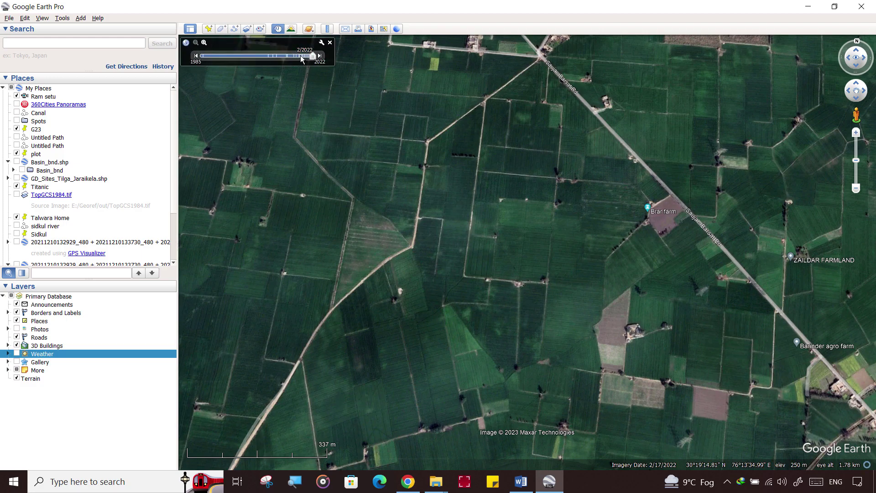
{"action": "left_click_drag", "start_coordinate": [434, 350], "coordinate": [489, 310]}
{"action": "scroll", "coordinate": [574, 283], "scroll_direction": "up", "scroll_amount": 3}
{"action": "left_click_drag", "start_coordinate": [456, 188], "coordinate": [586, 363]}
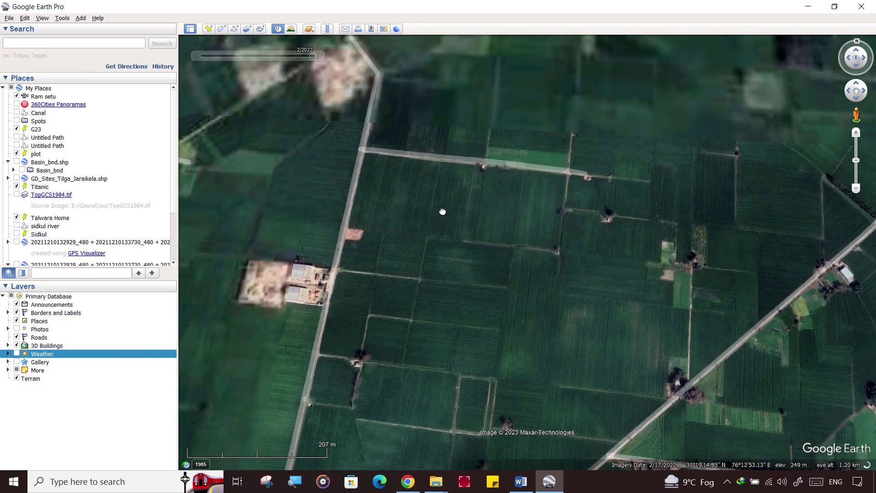
{"action": "left_click_drag", "start_coordinate": [444, 209], "coordinate": [411, 344]}
{"action": "scroll", "coordinate": [411, 343], "scroll_direction": "down", "scroll_amount": 4}
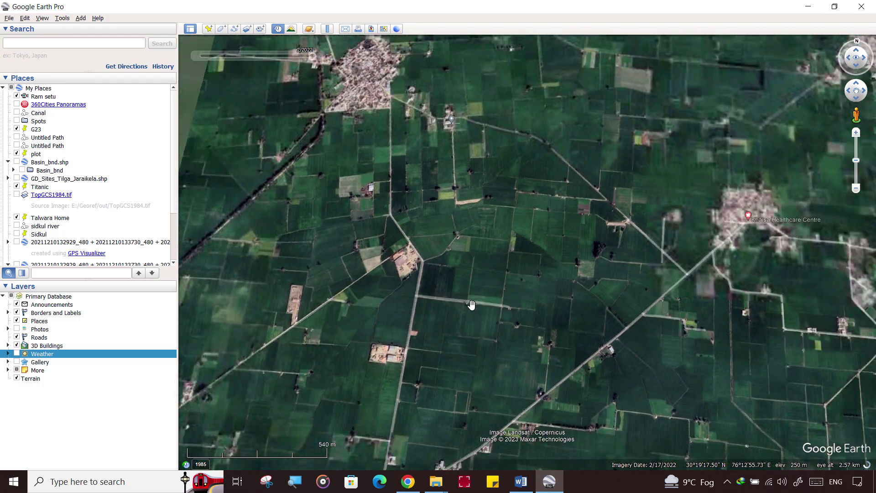
{"action": "scroll", "coordinate": [455, 356], "scroll_direction": "down", "scroll_amount": 3}
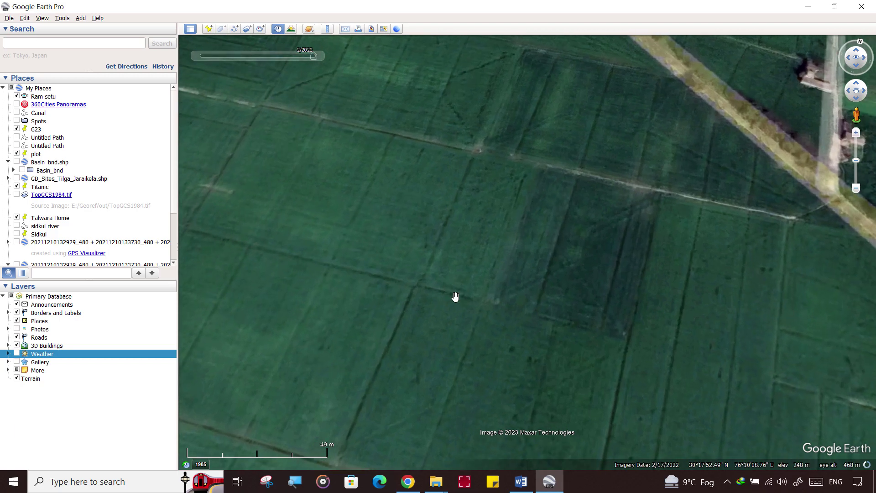
Pan to the road and house, level the view straight down, and zoom out toward Bauran Kalan and Thuhi
{"action": "scroll", "coordinate": [455, 296], "scroll_direction": "up", "scroll_amount": 2}
{"action": "left_click_drag", "start_coordinate": [429, 187], "coordinate": [715, 333]}
{"action": "left_click_drag", "start_coordinate": [432, 195], "coordinate": [511, 315]}
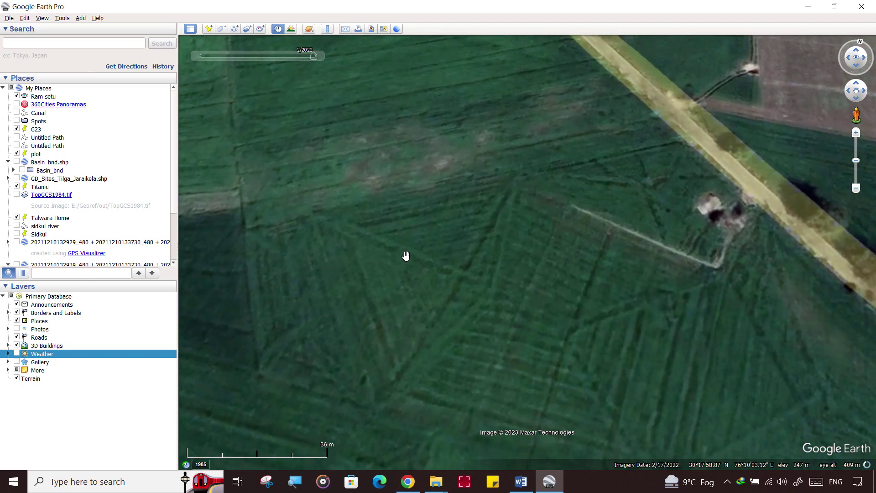
{"action": "left_click_drag", "start_coordinate": [405, 256], "coordinate": [540, 348]}
{"action": "left_click_drag", "start_coordinate": [483, 169], "coordinate": [555, 342]}
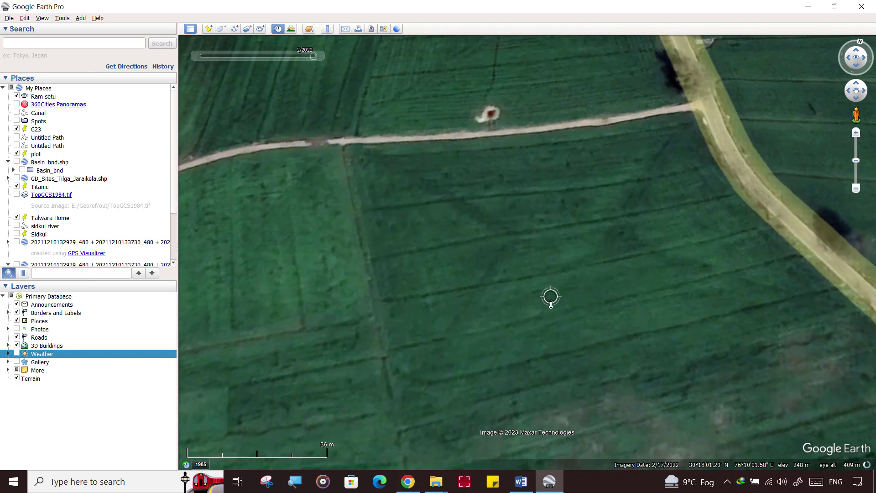
{"action": "scroll", "coordinate": [498, 292], "scroll_direction": "down", "scroll_amount": 5}
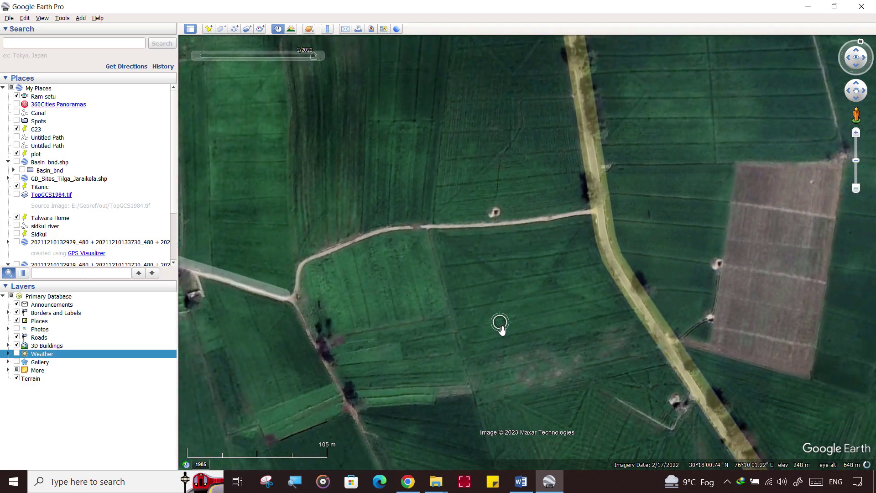
{"action": "scroll", "coordinate": [502, 338], "scroll_direction": "down", "scroll_amount": 8}
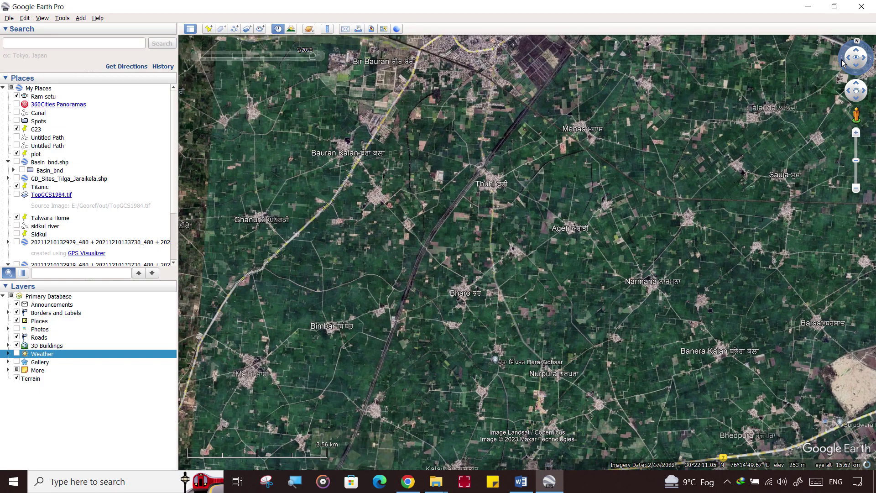
Turn off historical imagery and zoom out further from the villages
{"action": "scroll", "coordinate": [533, 246], "scroll_direction": "down", "scroll_amount": 3}
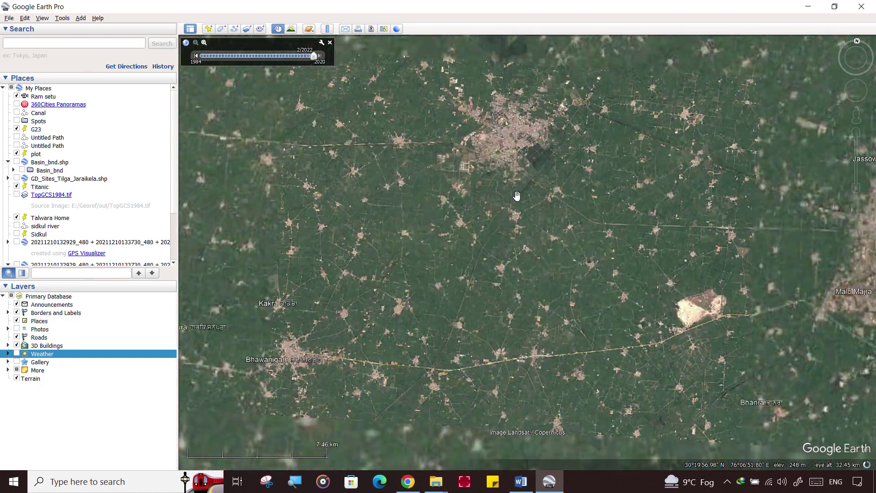
{"action": "left_click", "coordinate": [330, 43]}
{"action": "scroll", "coordinate": [590, 264], "scroll_direction": "down", "scroll_amount": 2}
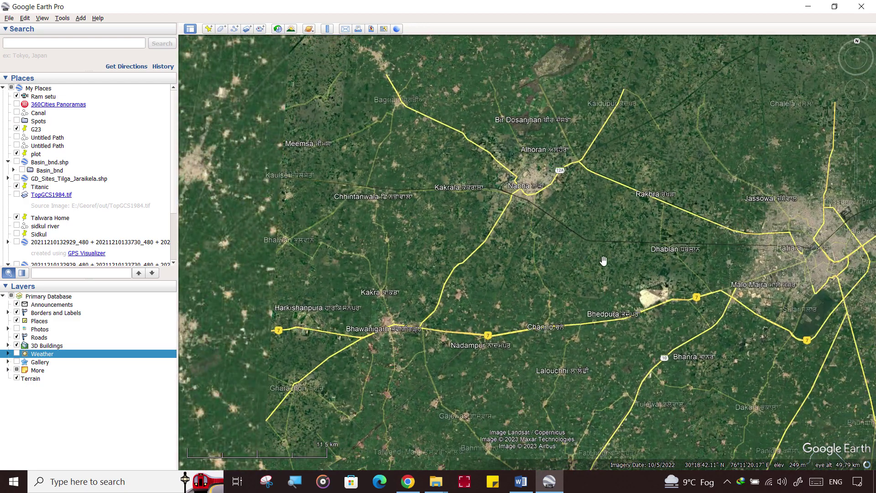
Pan around Patiala's west, south and north, then re-centre the city among Nabha and Sanaur
{"action": "left_click_drag", "start_coordinate": [590, 265], "coordinate": [318, 232]}
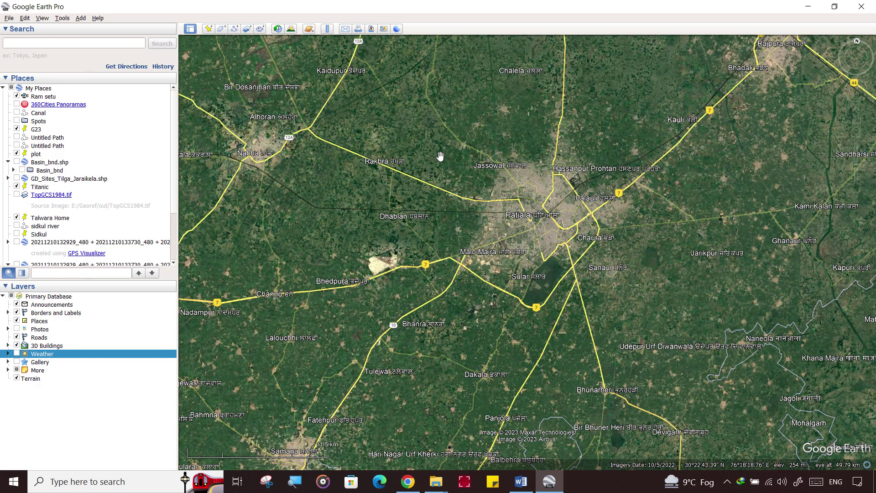
{"action": "left_click_drag", "start_coordinate": [405, 239], "coordinate": [539, 236]}
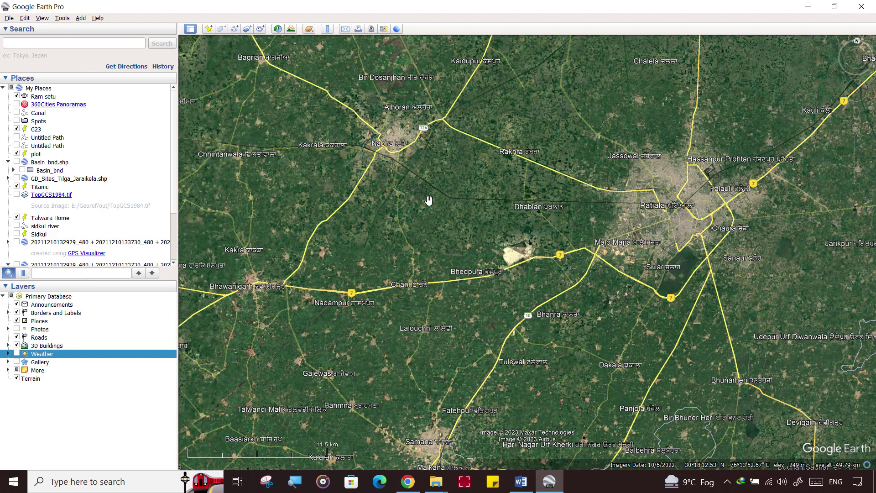
{"action": "left_click_drag", "start_coordinate": [616, 327], "coordinate": [567, 260]}
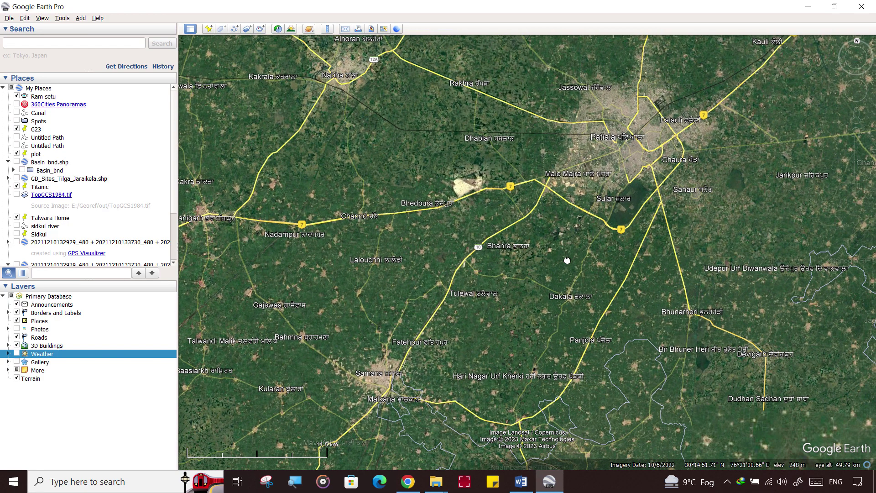
{"action": "left_click_drag", "start_coordinate": [636, 92], "coordinate": [527, 276]}
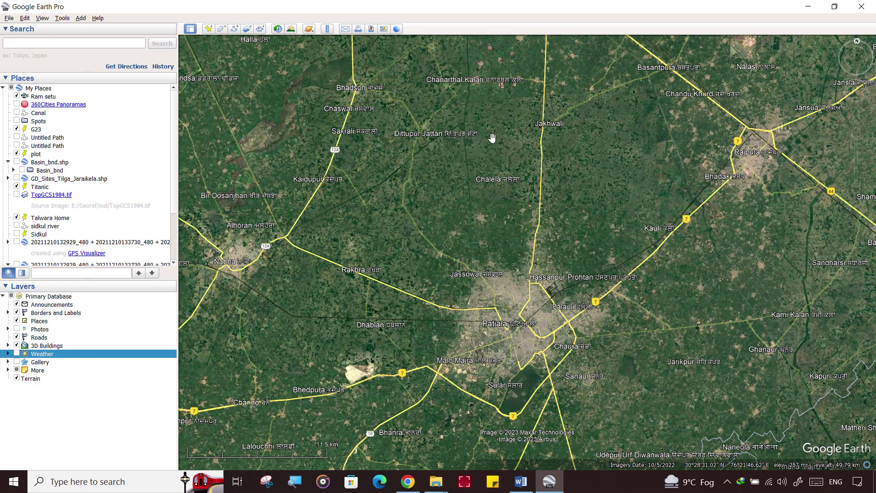
{"action": "left_click_drag", "start_coordinate": [425, 285], "coordinate": [518, 167]}
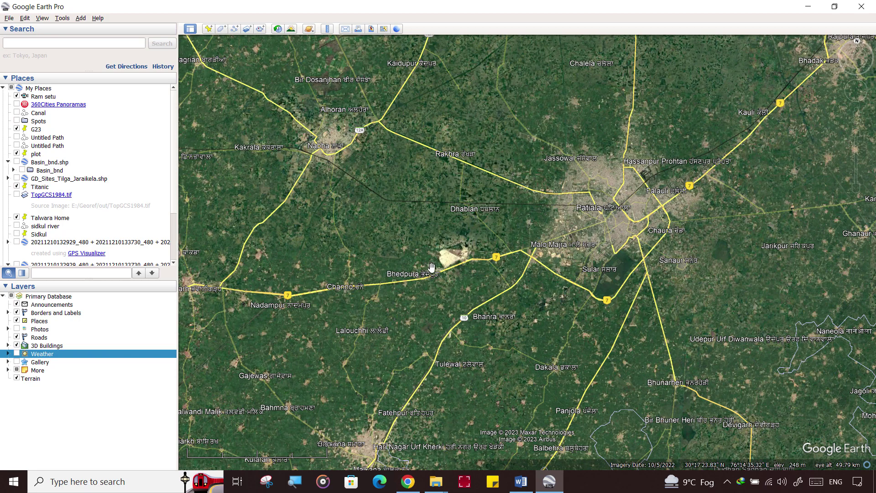
Zoom out and pan around the Punjab region, including the towns toward Sirhind and Khanna
{"action": "scroll", "coordinate": [413, 269], "scroll_direction": "down", "scroll_amount": 3}
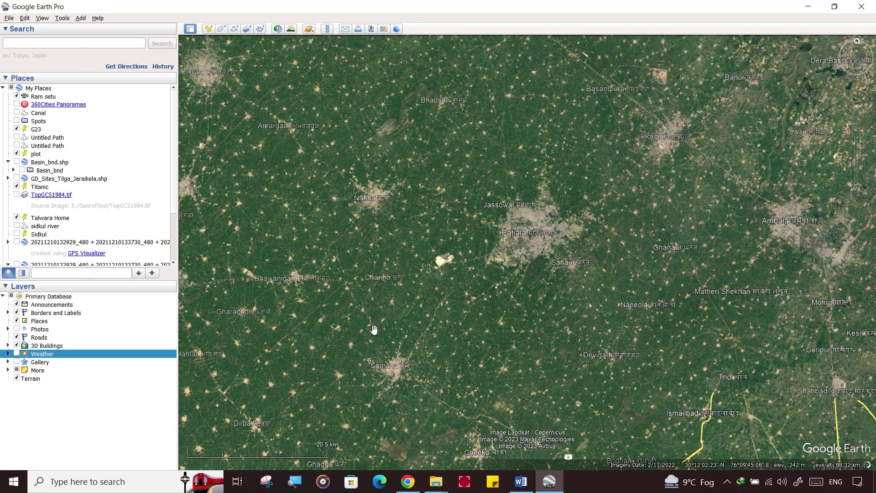
{"action": "left_click_drag", "start_coordinate": [389, 301], "coordinate": [420, 363]}
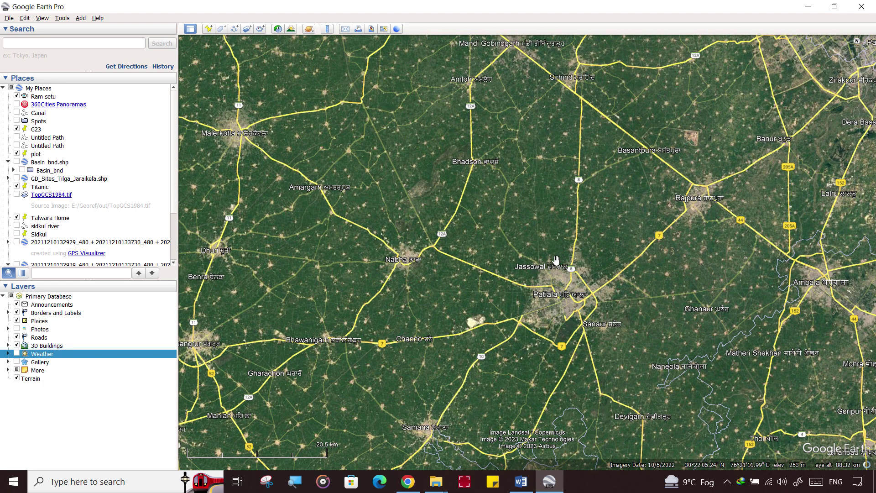
{"action": "left_click_drag", "start_coordinate": [629, 323], "coordinate": [490, 362]}
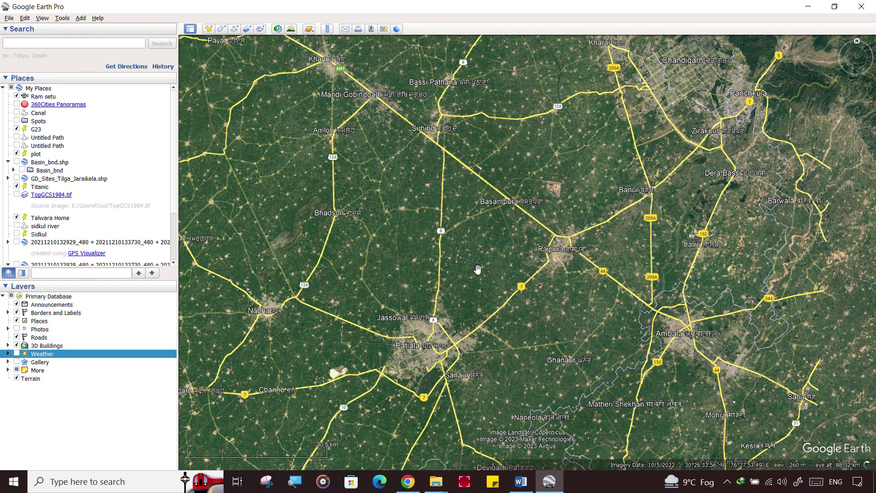
{"action": "left_click_drag", "start_coordinate": [458, 200], "coordinate": [524, 193]}
{"action": "left_click_drag", "start_coordinate": [474, 226], "coordinate": [482, 170]}
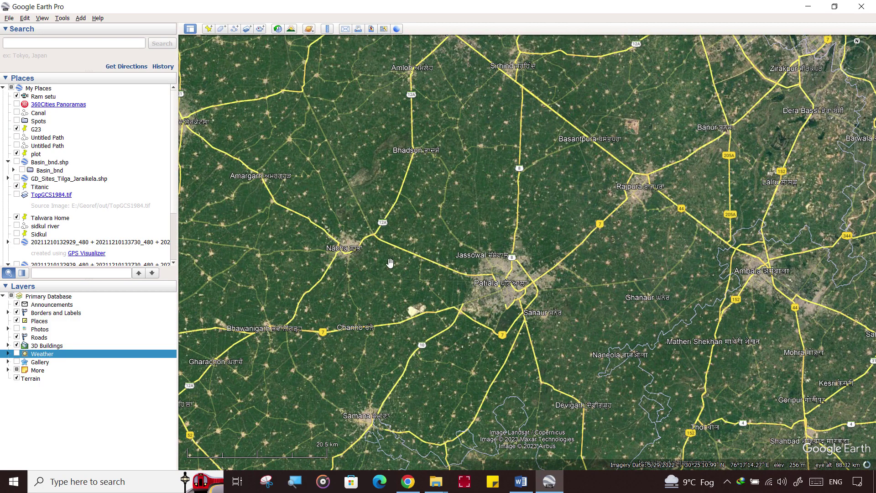
{"action": "left_click_drag", "start_coordinate": [549, 192], "coordinate": [481, 245]}
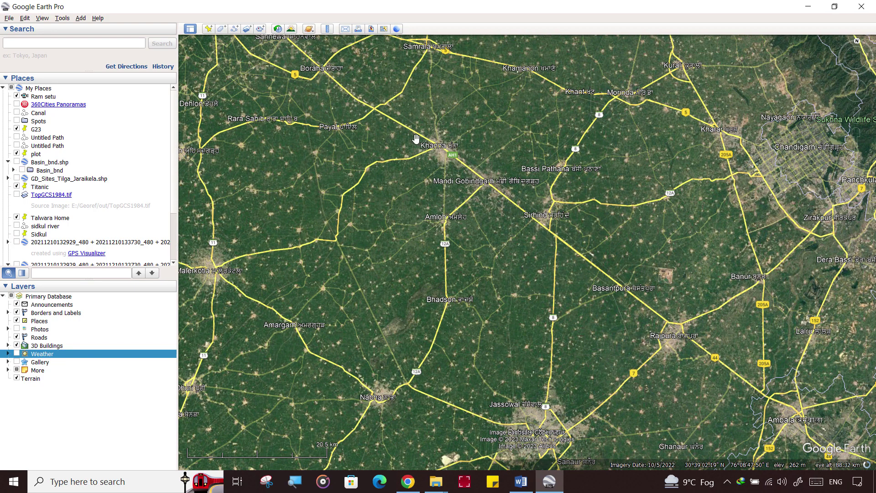
{"action": "left_click_drag", "start_coordinate": [484, 438], "coordinate": [448, 285]}
Zoom back in over Patiala, showing the highways toward Samana, Devigarh and Ambala at about 70 km altitude
{"action": "scroll", "coordinate": [448, 285], "scroll_direction": "down", "scroll_amount": 1}
{"action": "scroll", "coordinate": [447, 285], "scroll_direction": "down", "scroll_amount": 2}
{"action": "scroll", "coordinate": [548, 289], "scroll_direction": "down", "scroll_amount": 1}
{"action": "scroll", "coordinate": [548, 289], "scroll_direction": "up", "scroll_amount": 2}
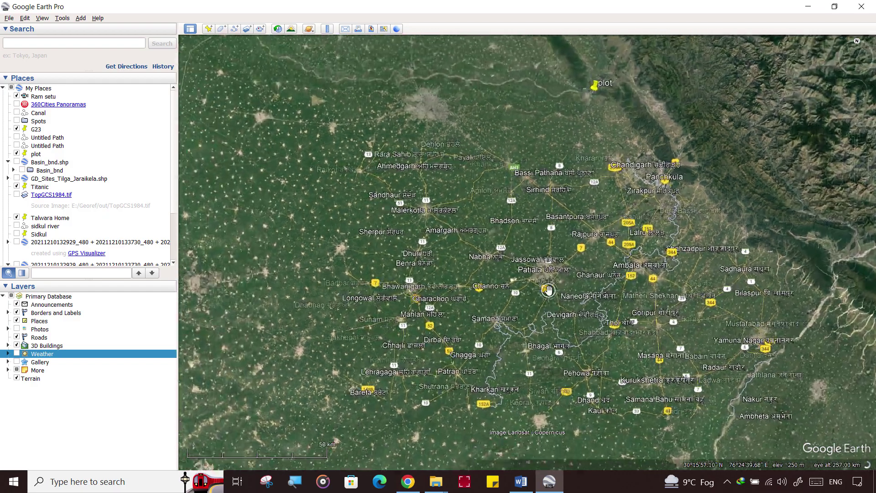
{"action": "scroll", "coordinate": [548, 289], "scroll_direction": "up", "scroll_amount": 1}
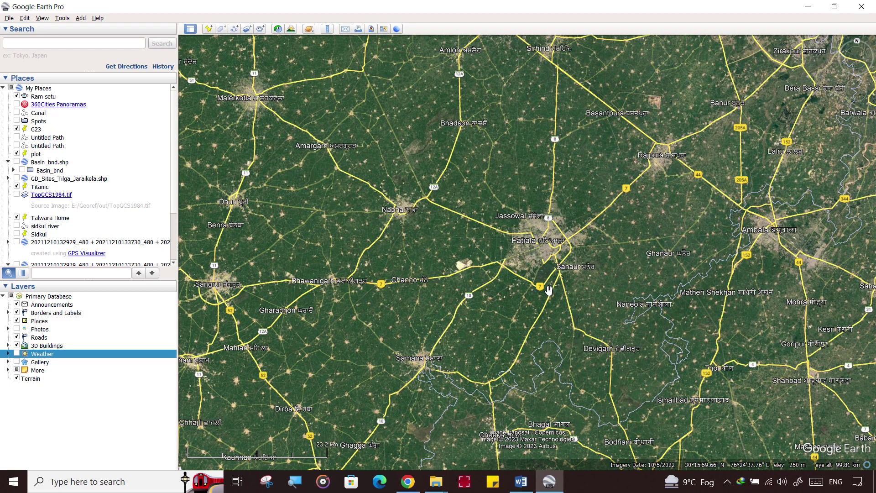
{"action": "scroll", "coordinate": [549, 290], "scroll_direction": "down", "scroll_amount": 5}
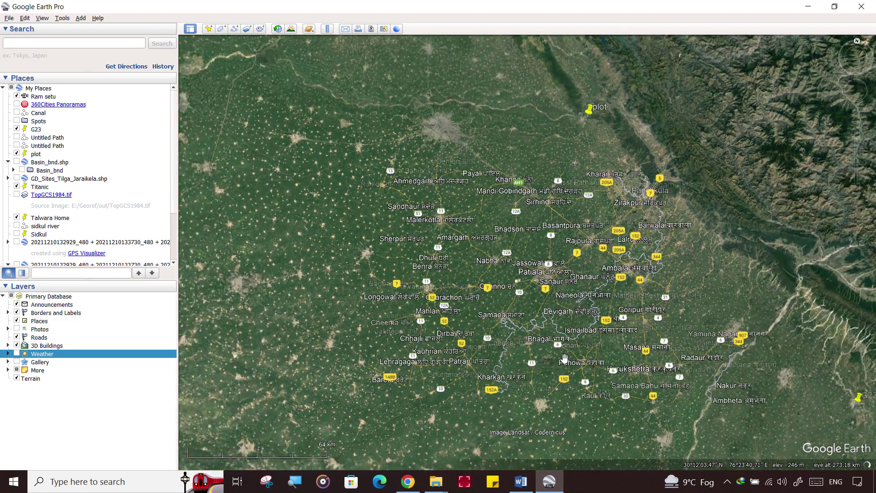
{"action": "scroll", "coordinate": [552, 346], "scroll_direction": "down", "scroll_amount": 2}
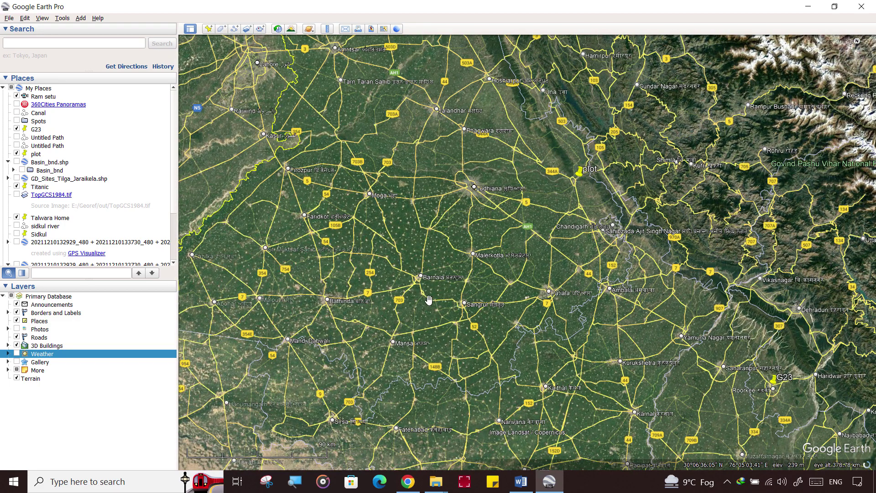
{"action": "left_click_drag", "start_coordinate": [500, 325], "coordinate": [415, 247]}
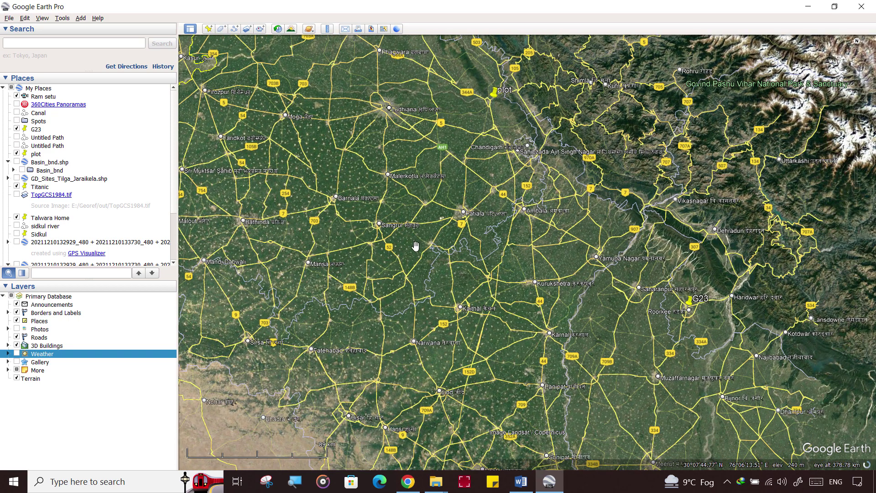
{"action": "scroll", "coordinate": [427, 248], "scroll_direction": "up", "scroll_amount": 3}
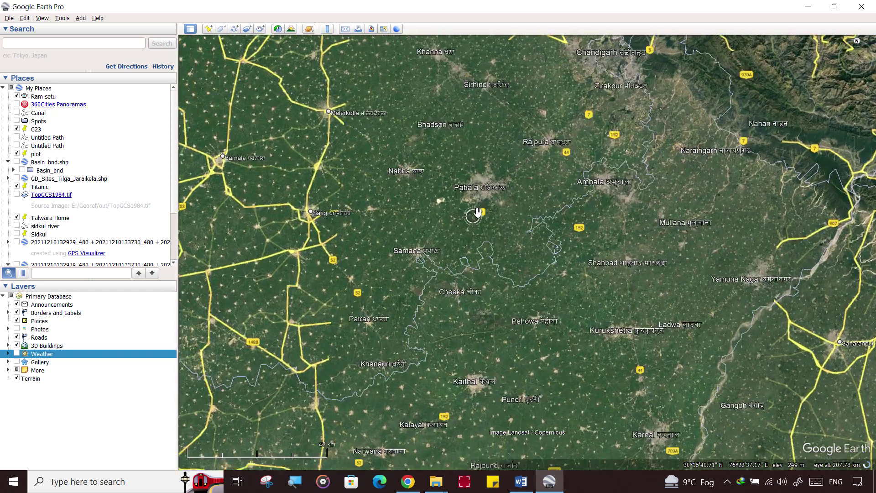
{"action": "scroll", "coordinate": [481, 209], "scroll_direction": "up", "scroll_amount": 1}
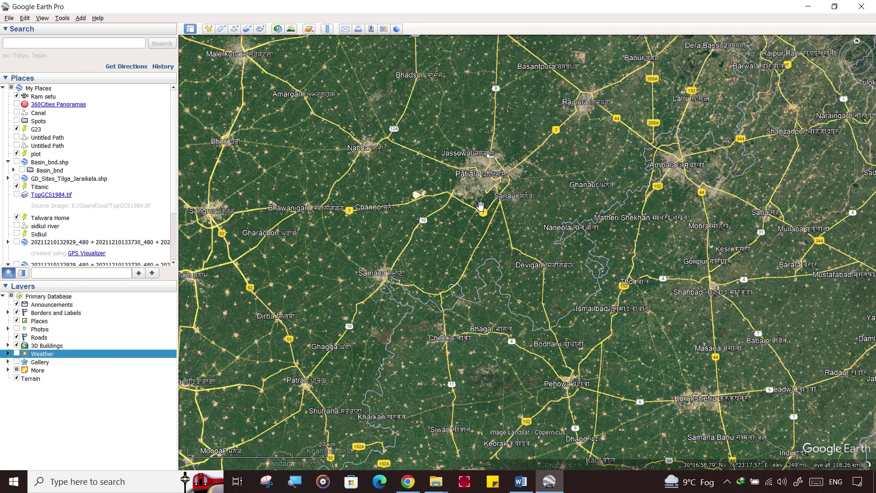
{"action": "scroll", "coordinate": [480, 207], "scroll_direction": "up", "scroll_amount": 2}
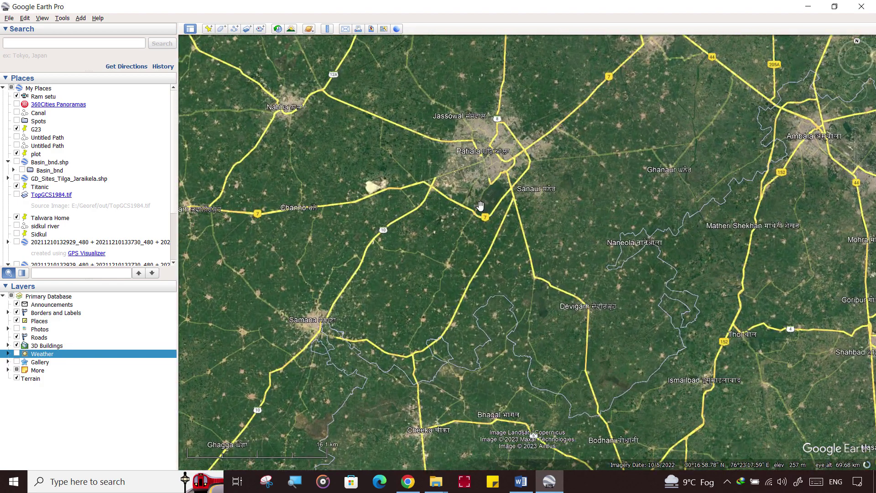